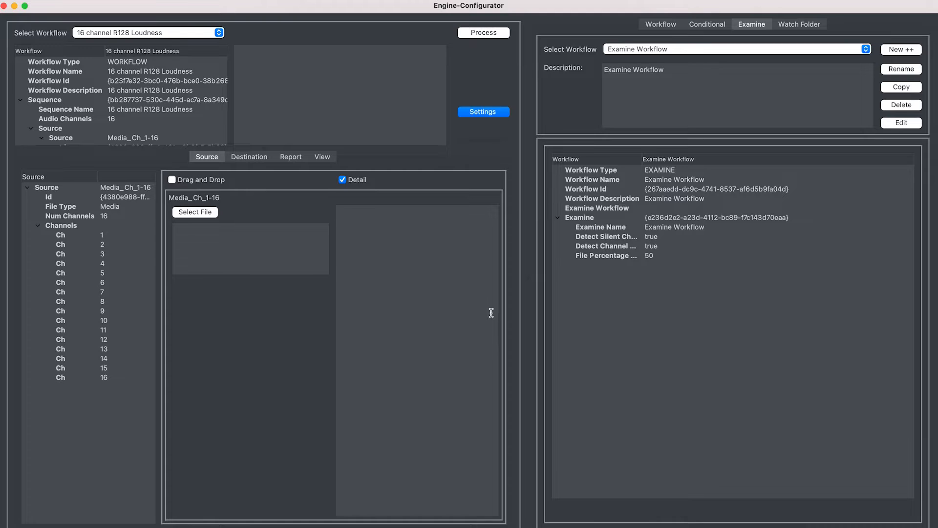
Step: Create a new examine workflow named "New Examine Workflow" and proceed to its setup
click(909, 49)
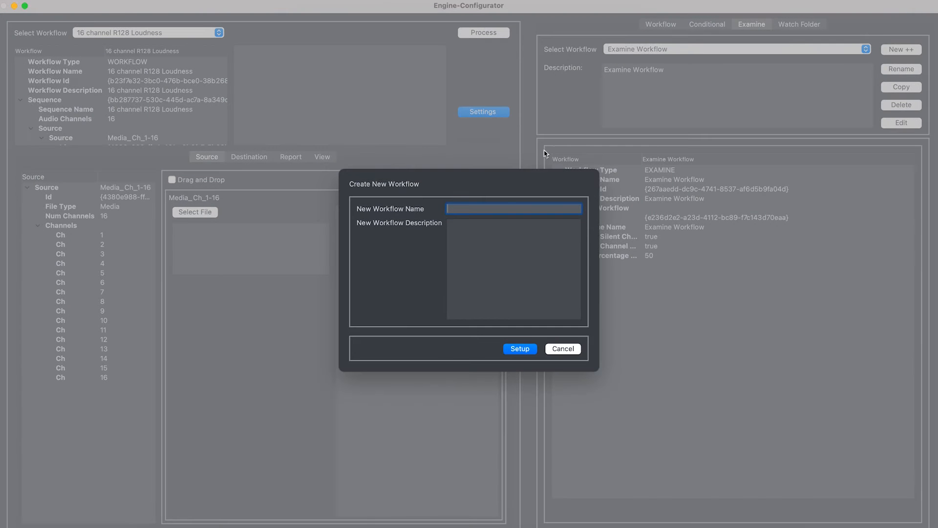
text(New Examine Workflow)
click(530, 353)
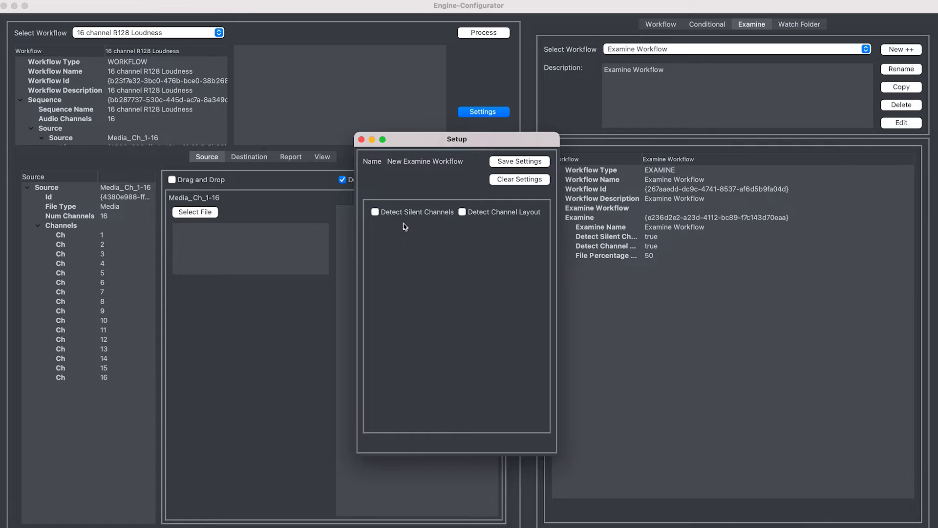
Step: Enable Detect Silent Channels with 30% of the file analysed for detection, and enable Detect and Ignore Tone
click(375, 212)
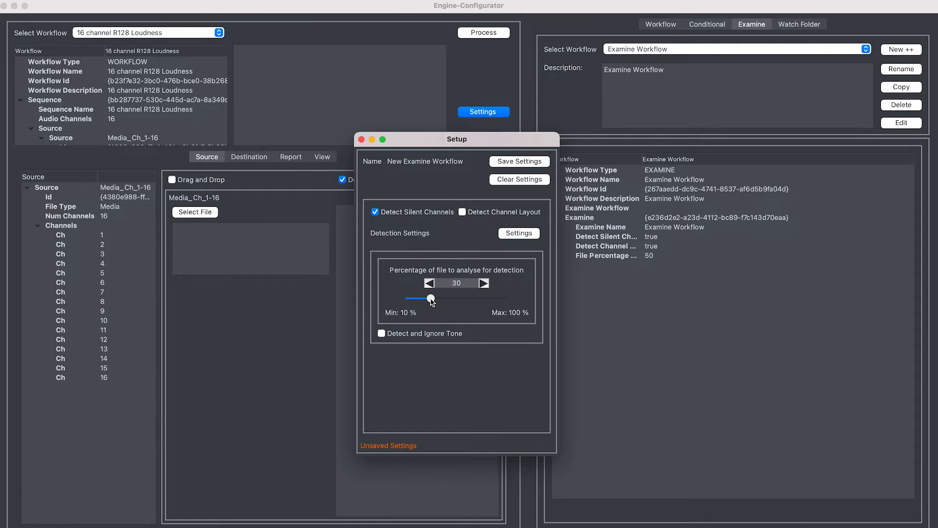
mouse_move(431, 299)
mouse_down()
mouse_move(518, 301)
mouse_move(433, 304)
mouse_up()
drag(431, 299, 495, 302)
drag(495, 300, 431, 302)
click(382, 334)
Step: Show the detailed detection settings in a wider Setup window and set the Silence Detection Level to -80 dBFS
click(513, 234)
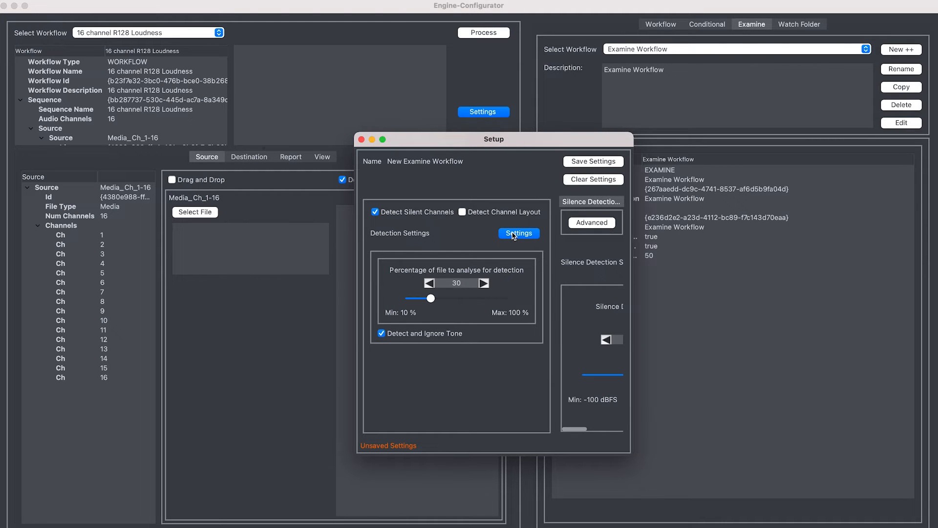
drag(633, 133, 684, 100)
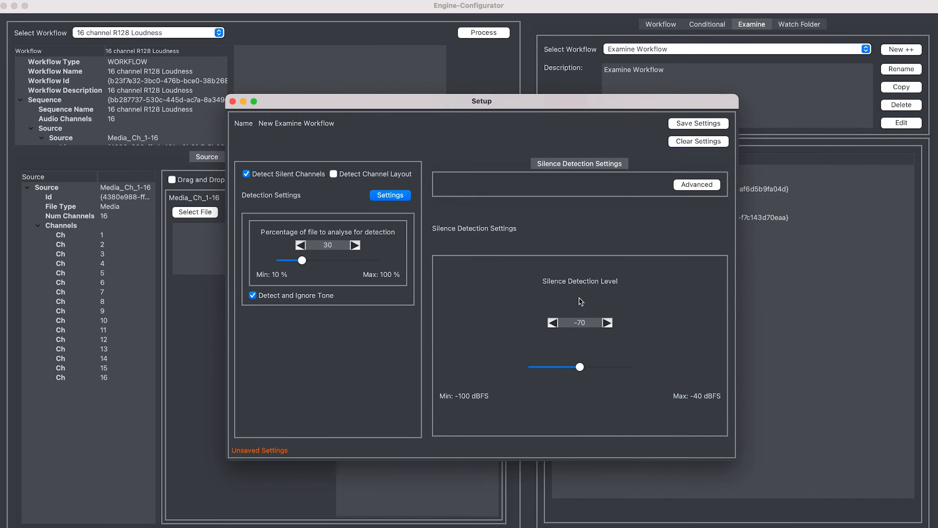
mouse_move(581, 372)
mouse_down()
mouse_move(554, 371)
mouse_move(613, 368)
mouse_move(565, 367)
mouse_up()
Step: Enable Detect Channel Layout and collapse the detailed detection settings into a narrower Setup window
click(349, 176)
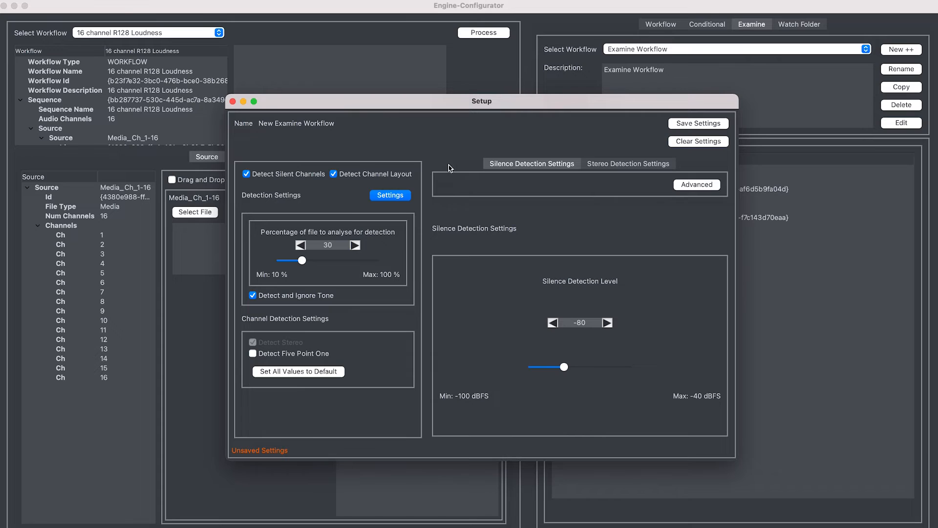
click(397, 196)
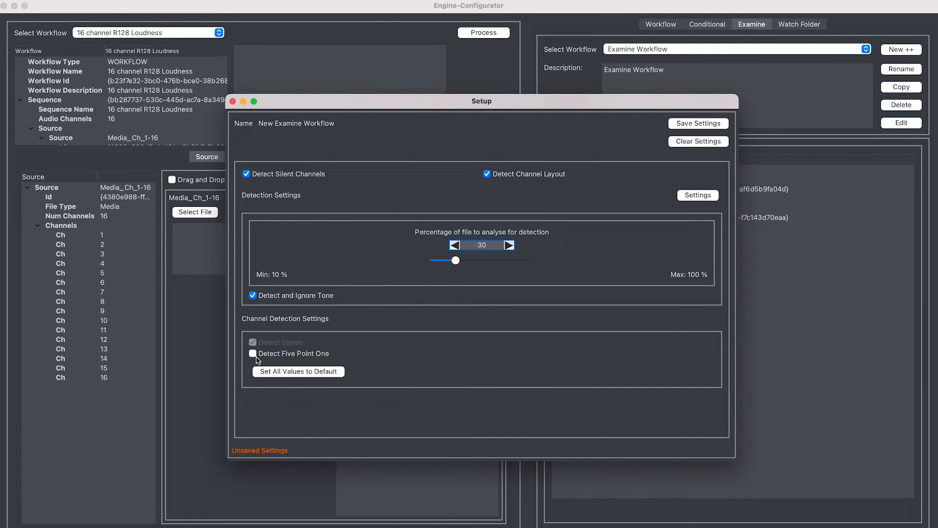
drag(227, 103, 471, 81)
drag(579, 105, 434, 105)
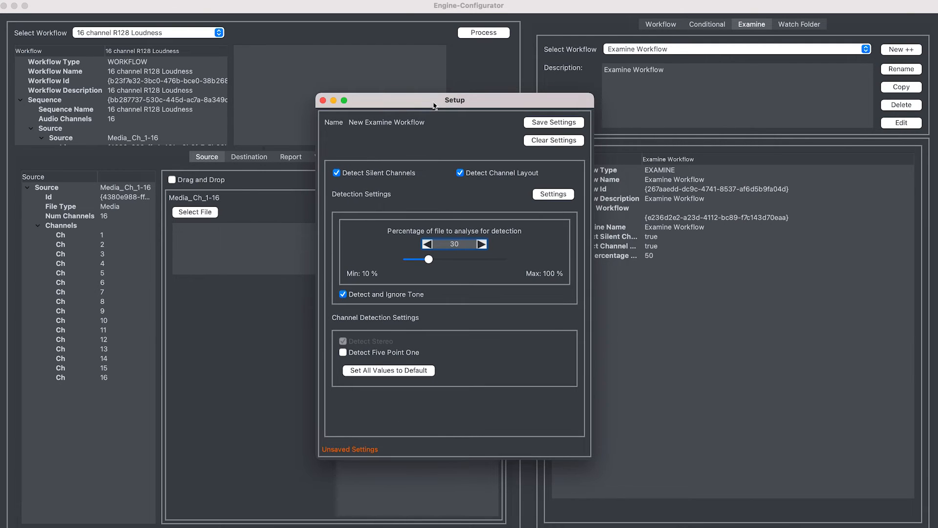
Step: Disable Detect Silent Channels and enable Detect Five Point One, keeping Detect Channel Layout and Detect and Ignore Tone enabled
click(348, 174)
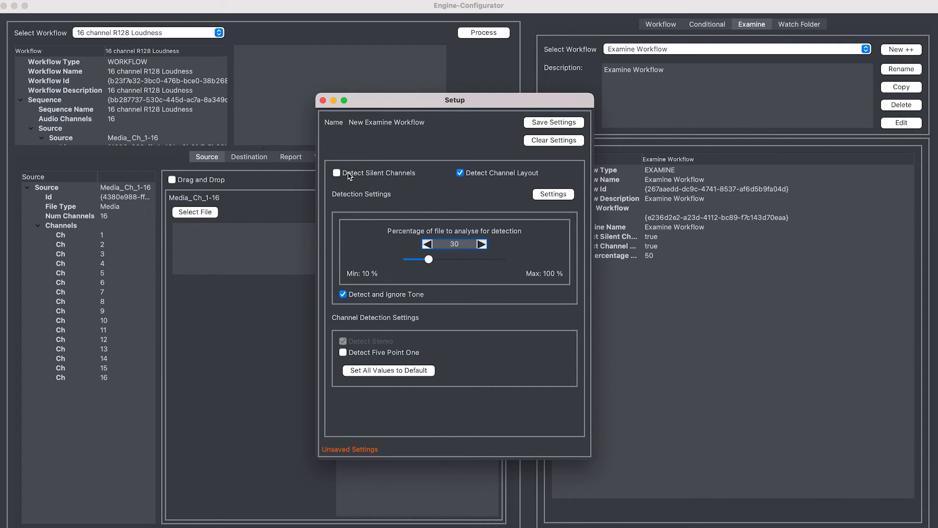
click(343, 295)
click(510, 176)
click(510, 176)
click(394, 295)
click(369, 354)
click(392, 355)
click(379, 354)
Step: Show the detailed detection settings again and enlarge the Setup window to examine the Stereo and FivePointOne detection parameters
click(557, 196)
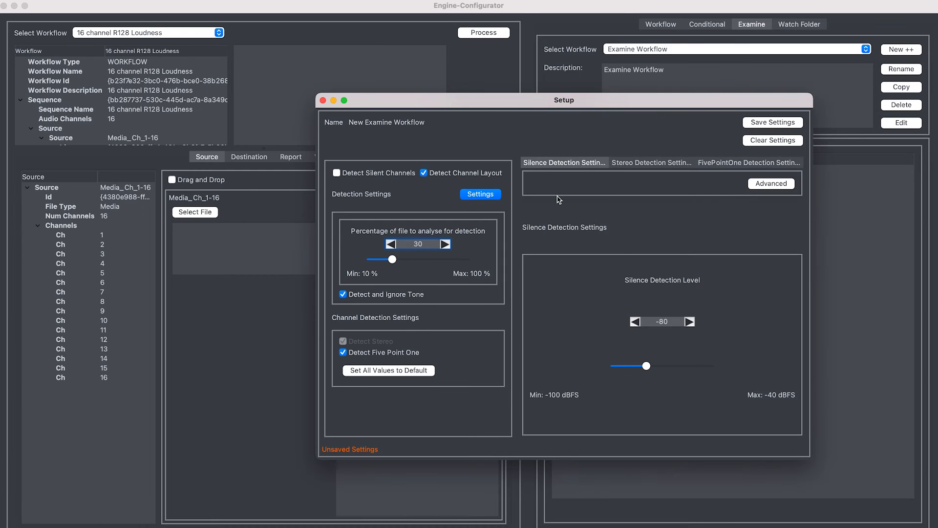
drag(582, 103, 483, 77)
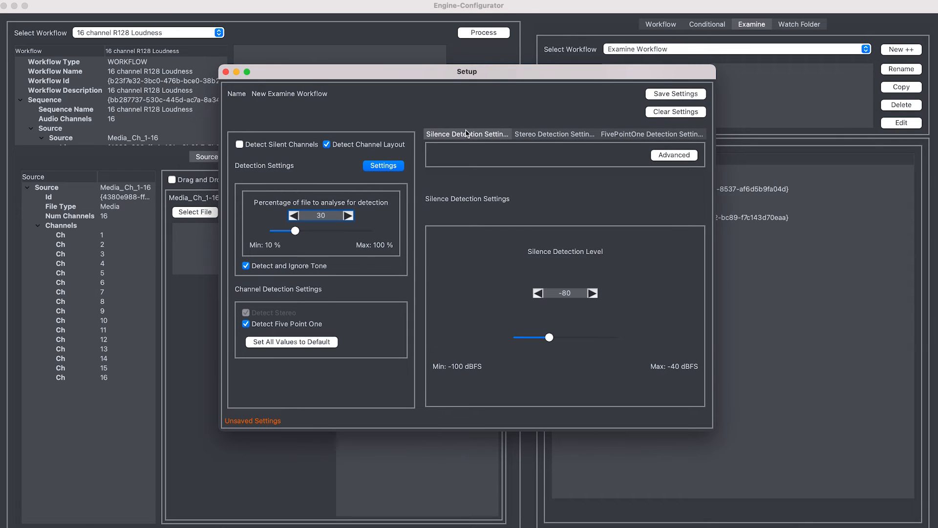
click(547, 136)
click(634, 135)
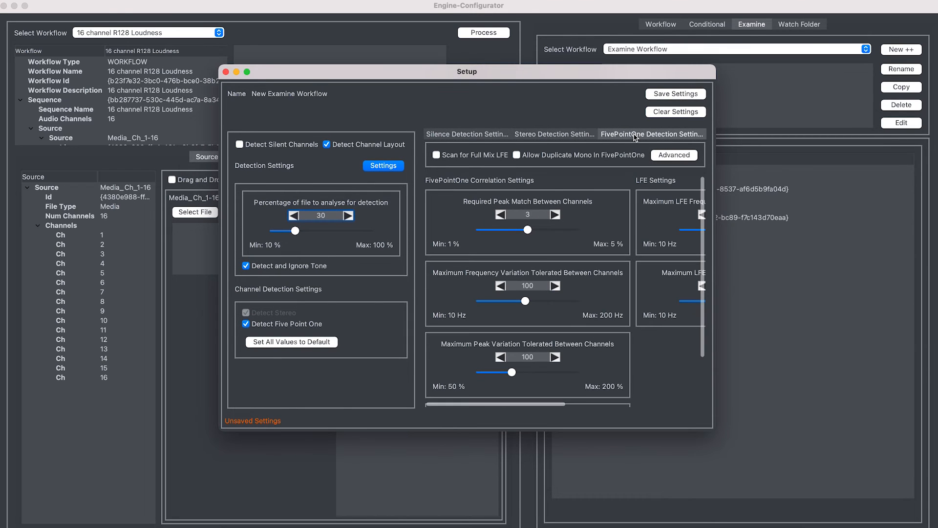
drag(713, 68, 872, 63)
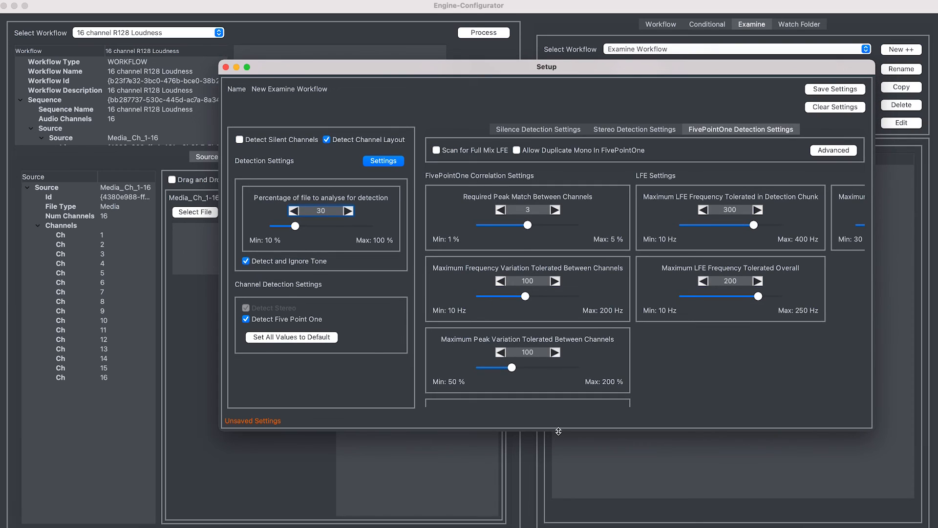
drag(559, 433, 556, 510)
drag(635, 73, 552, 63)
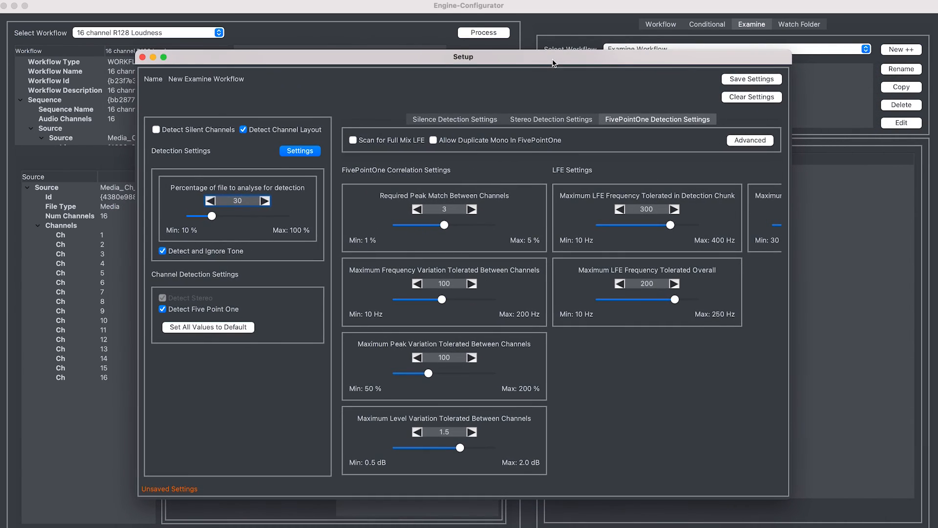
scroll(609, 375, right, 5)
scroll(610, 376, left, 5)
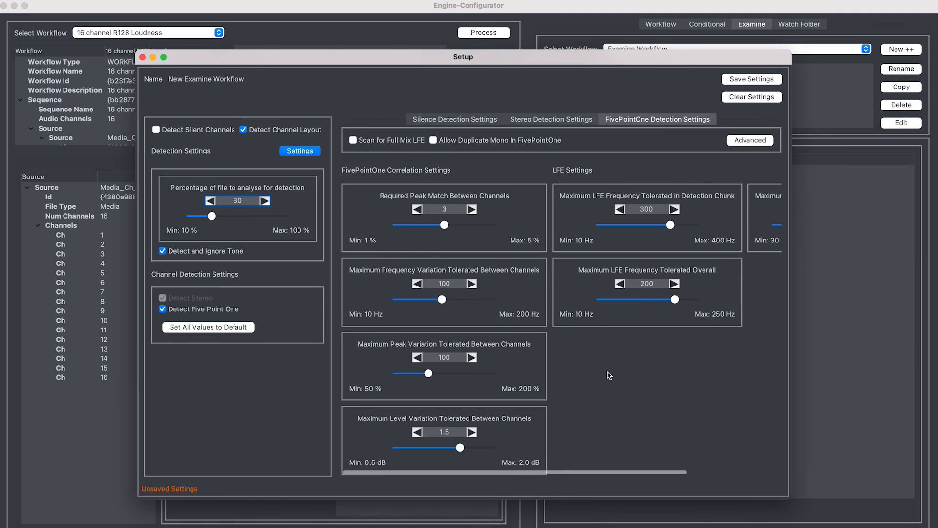
Step: Enable Detect Synthesised Stereo for stereo detection and Scan for Full Mix LFE for FivePointOne detection, then review the LFE parameters
click(557, 120)
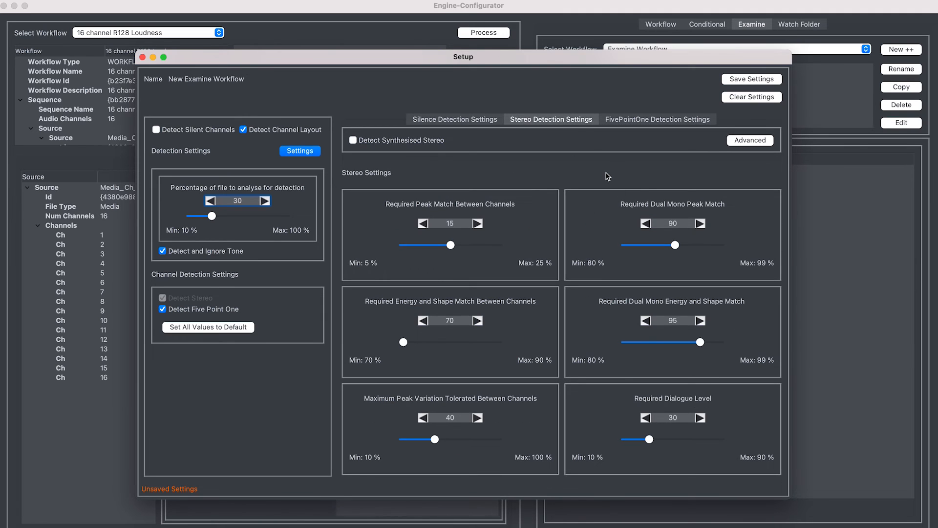
click(388, 141)
click(645, 121)
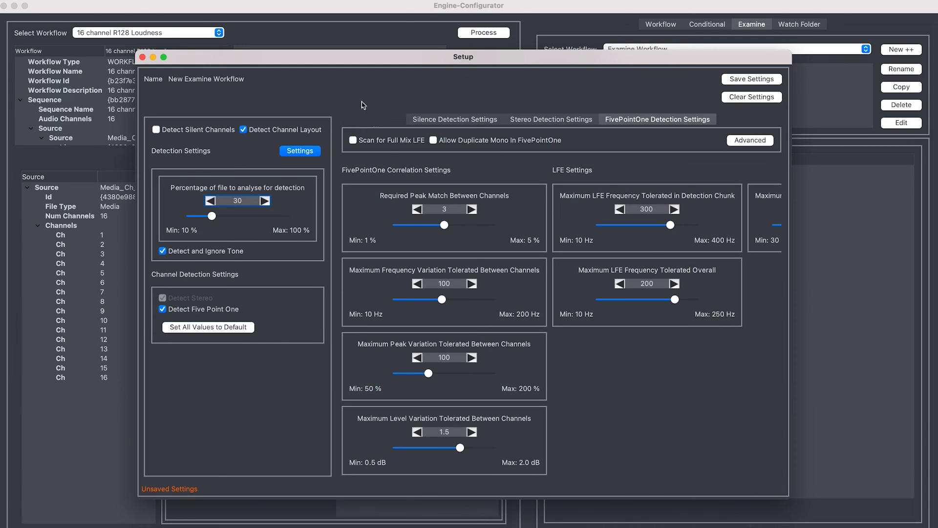
click(376, 143)
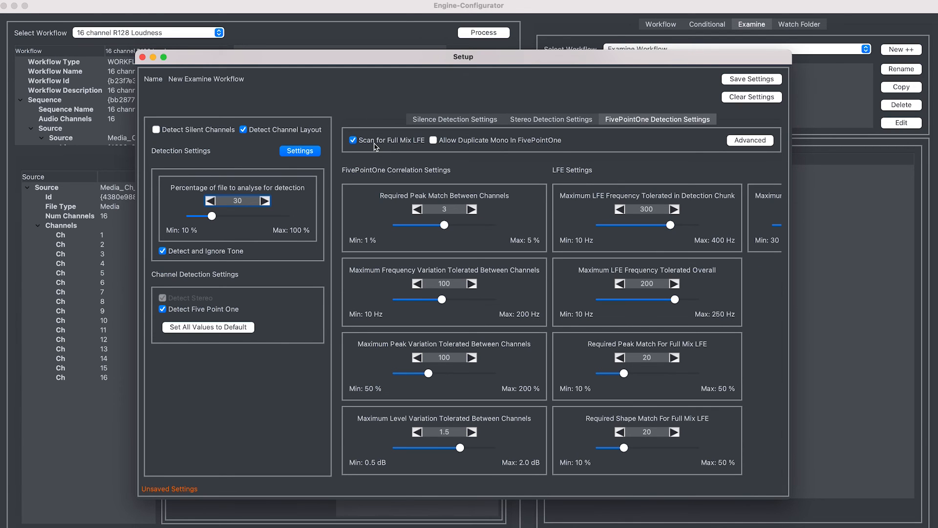
scroll(756, 363, right, 4)
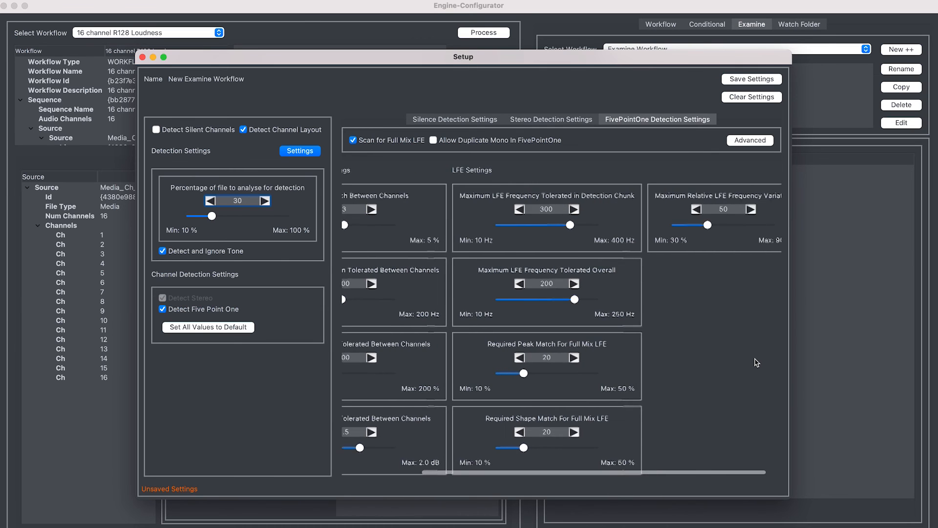
scroll(756, 363, right, 2)
scroll(757, 362, left, 6)
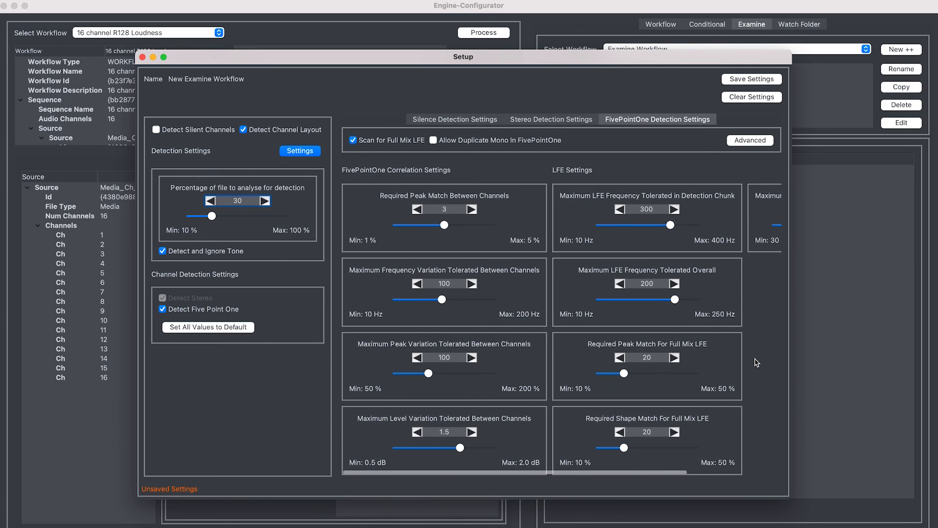